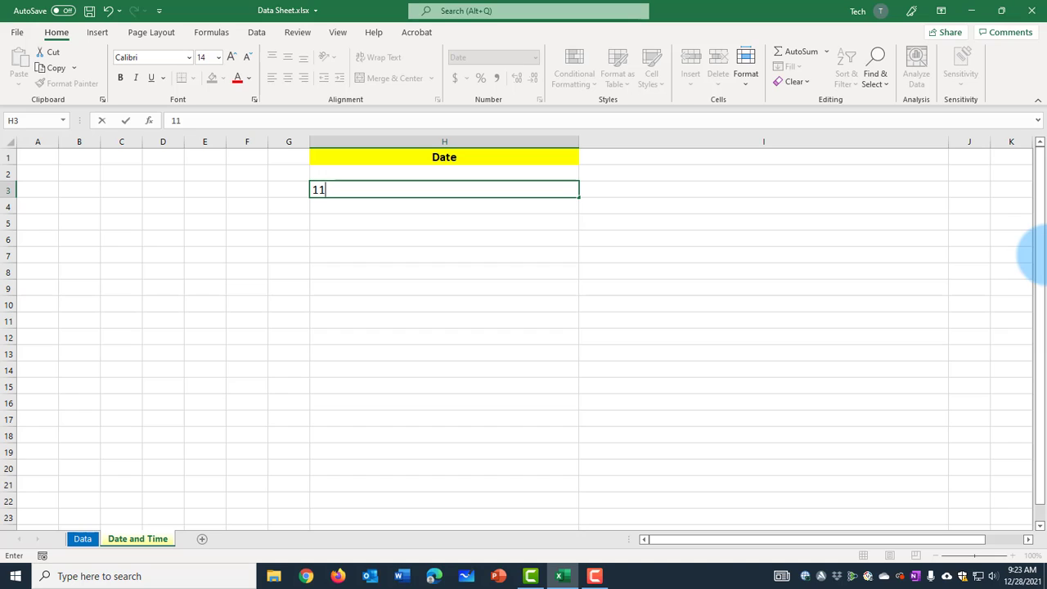
Enter the date 11/11/21 in cell H3 and the same date as 11-11-21 in cell H4.
{"action": "type", "text": "/11/21"}
{"action": "key", "text": "Return"}
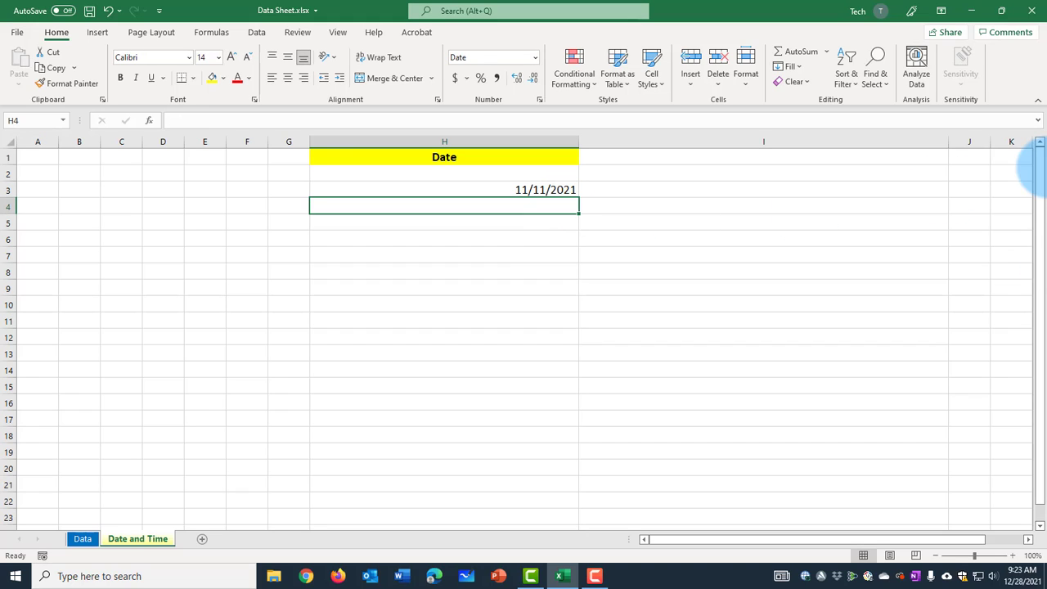
{"action": "type", "text": "11"}
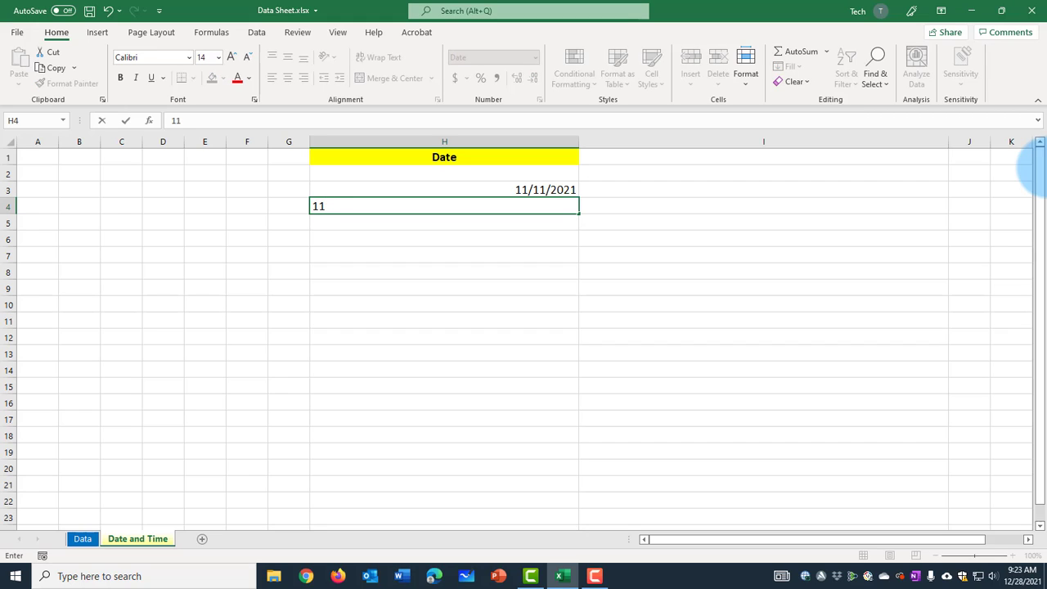
{"action": "type", "text": "-11-21"}
{"action": "key", "text": "Return"}
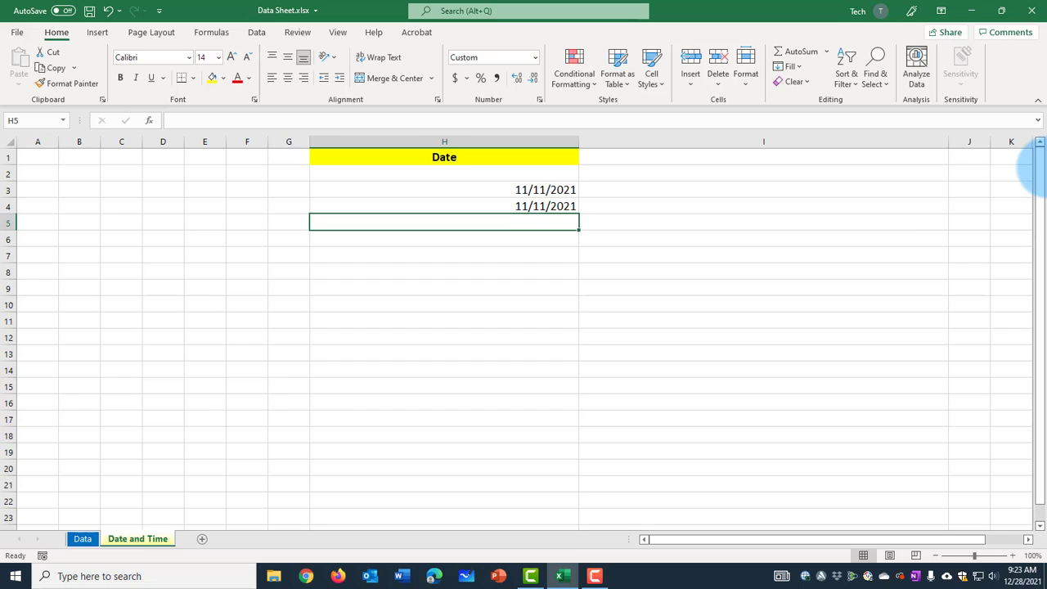
{"action": "left_click", "coordinate": [551, 191]}
{"action": "left_click", "coordinate": [552, 205]}
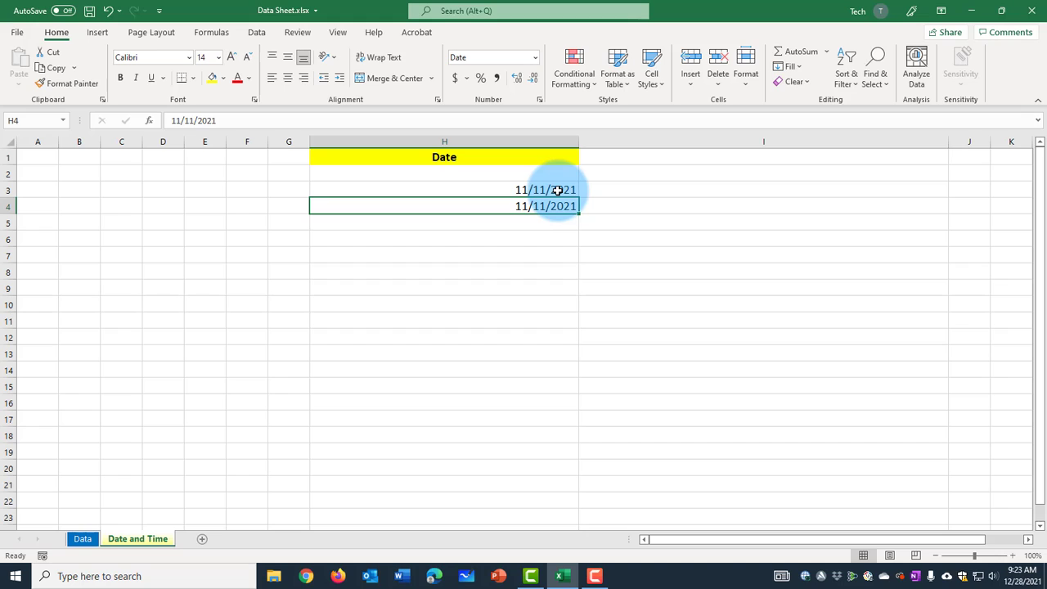
Insert the current date as a static value in cell H6.
{"action": "left_click", "coordinate": [498, 238]}
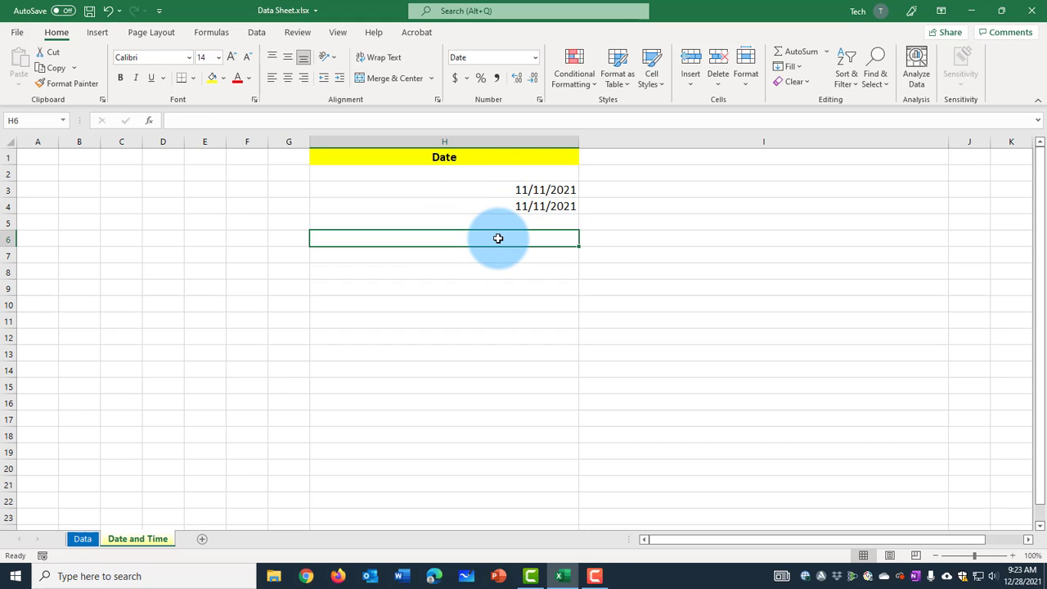
{"action": "mouse_move", "coordinate": [1020, 576]}
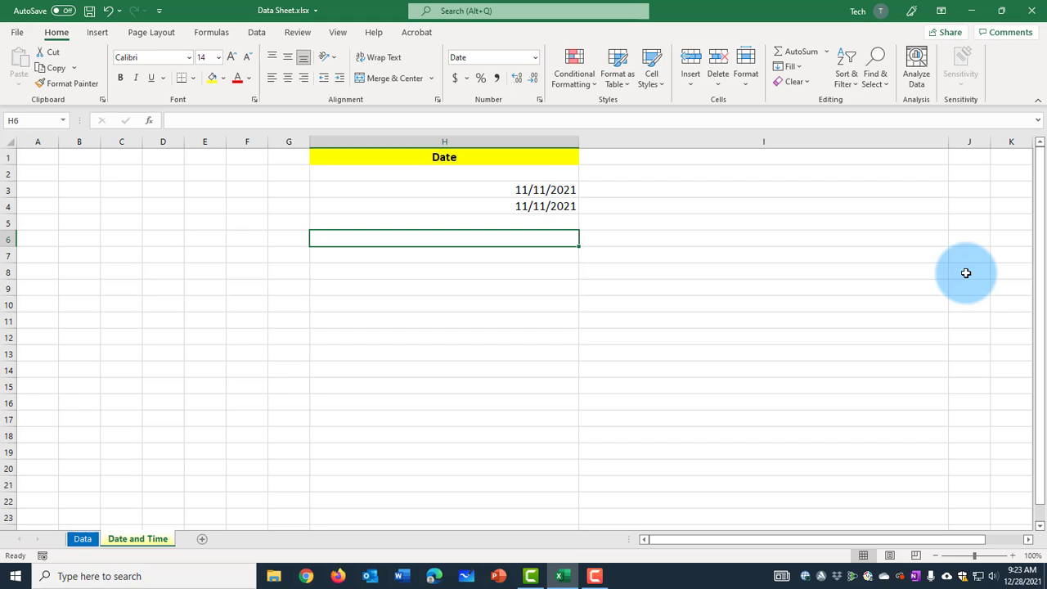
{"action": "key", "text": "ctrl+;"}
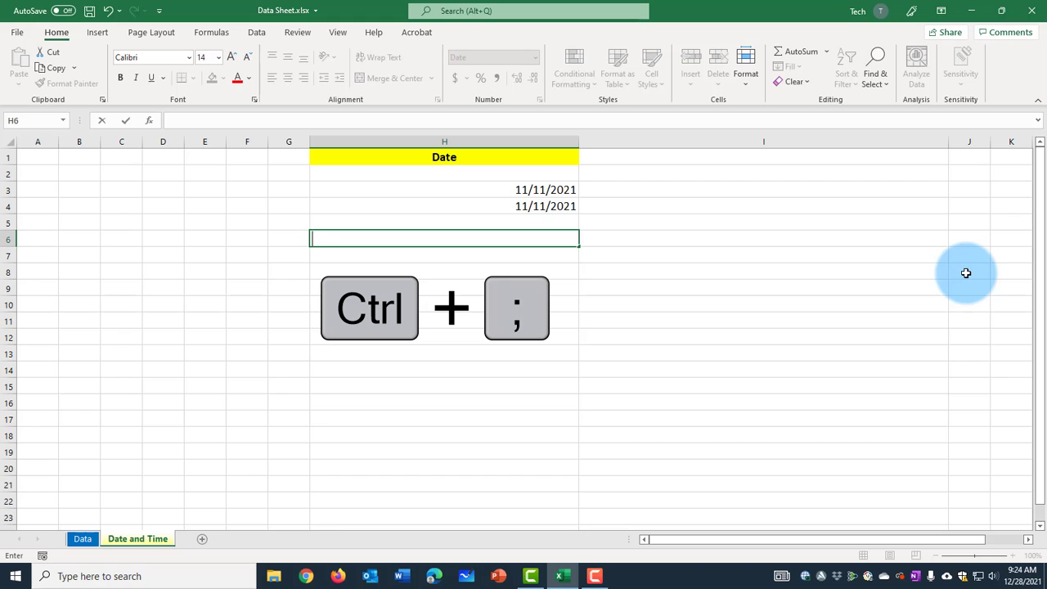
{"action": "key", "text": "ctrl+semicolon"}
{"action": "key", "text": "ctrl+Return"}
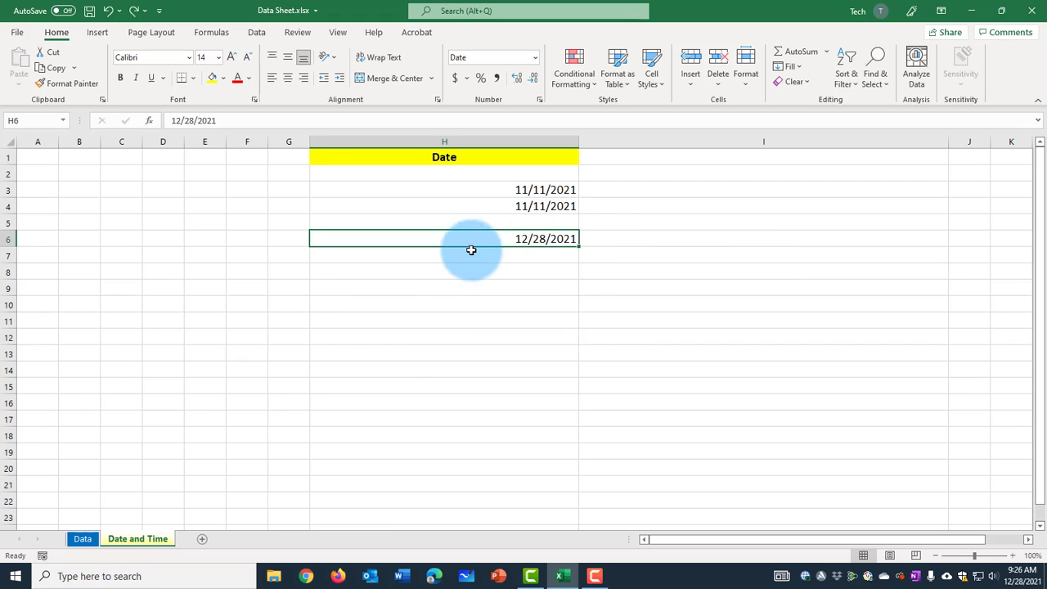
Fill the date in H6 down through H10 as a series of consecutive days.
{"action": "left_click", "coordinate": [529, 273]}
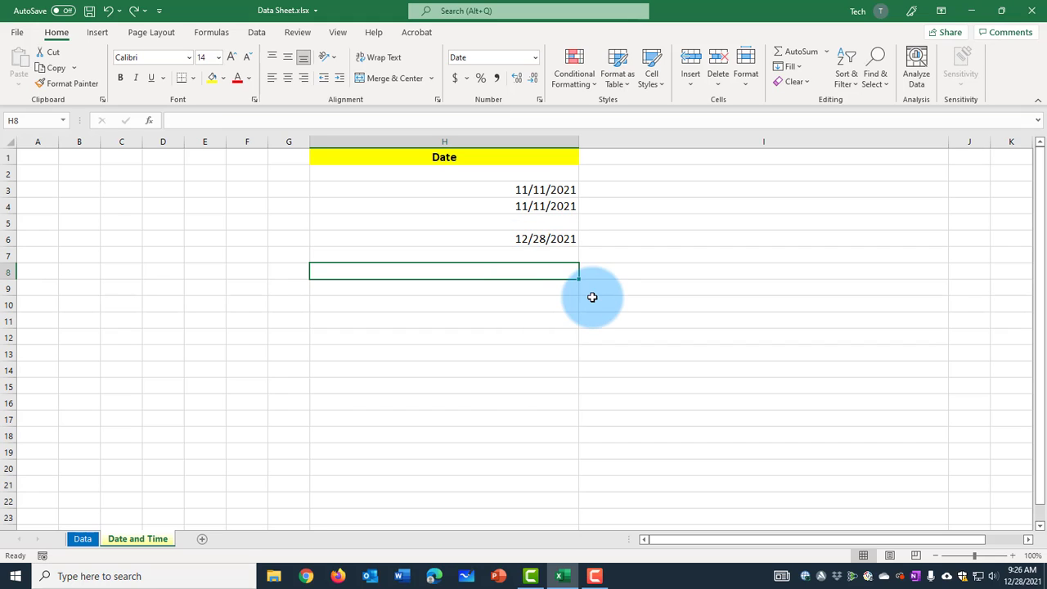
{"action": "left_click", "coordinate": [533, 286]}
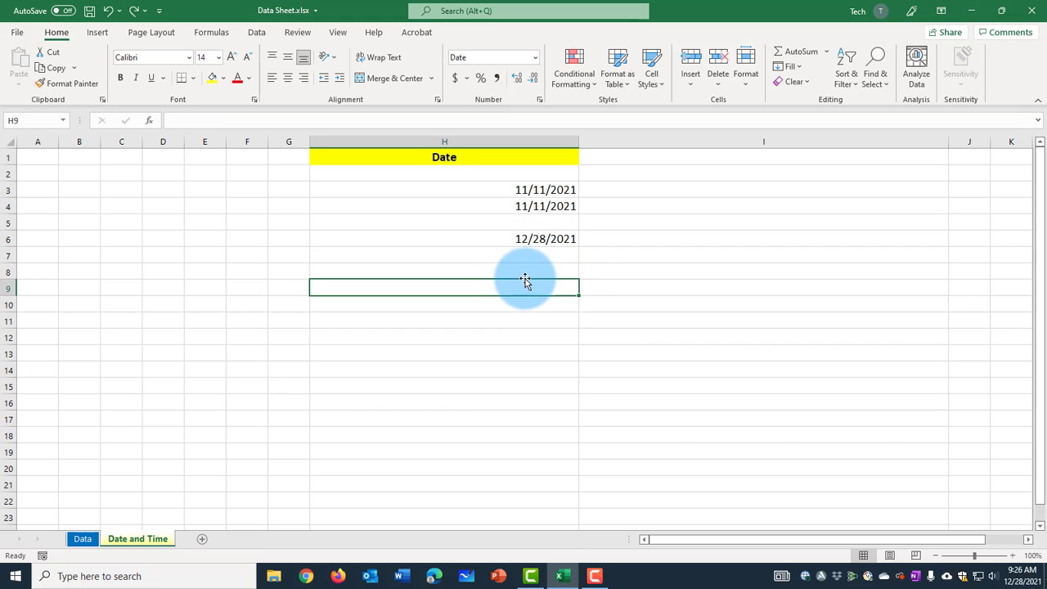
{"action": "left_click", "coordinate": [573, 242]}
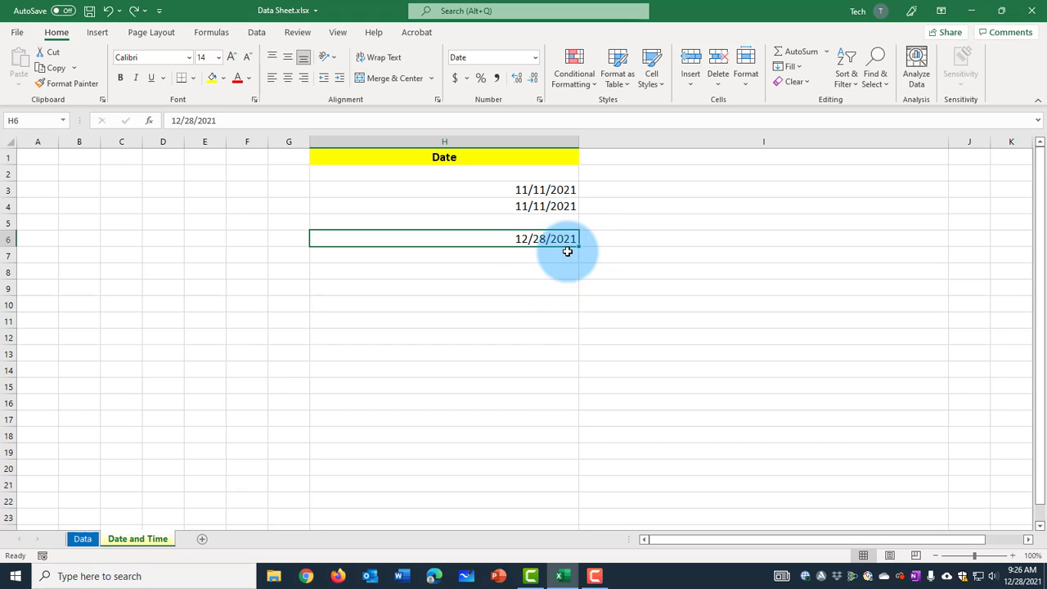
{"action": "left_click_drag", "start_coordinate": [579, 246], "coordinate": [575, 308]}
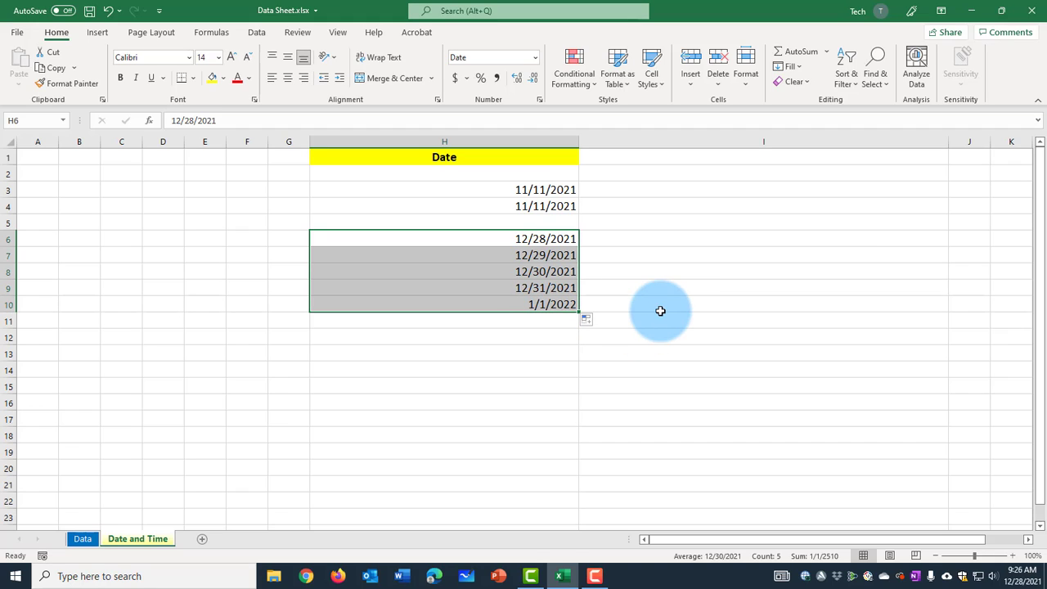
Copy the date in H6 down through H10 so every cell repeats 12/28/2021 instead of incrementing.
{"action": "left_click", "coordinate": [522, 241]}
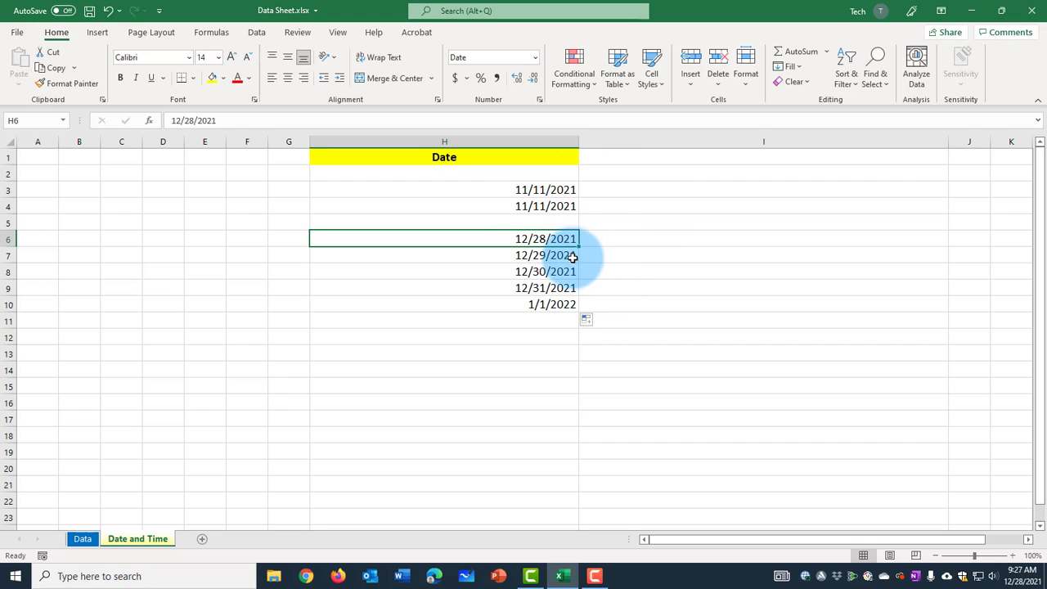
{"action": "left_click_drag", "start_coordinate": [580, 247], "coordinate": [575, 309]}
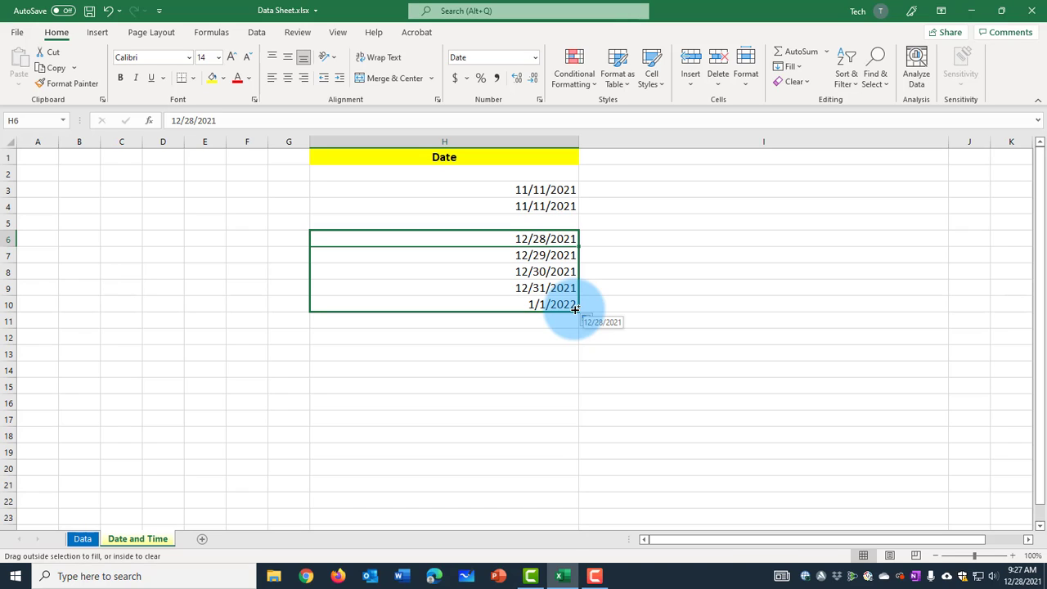
{"action": "left_click_drag", "start_coordinate": [575, 309], "coordinate": [574, 310]}
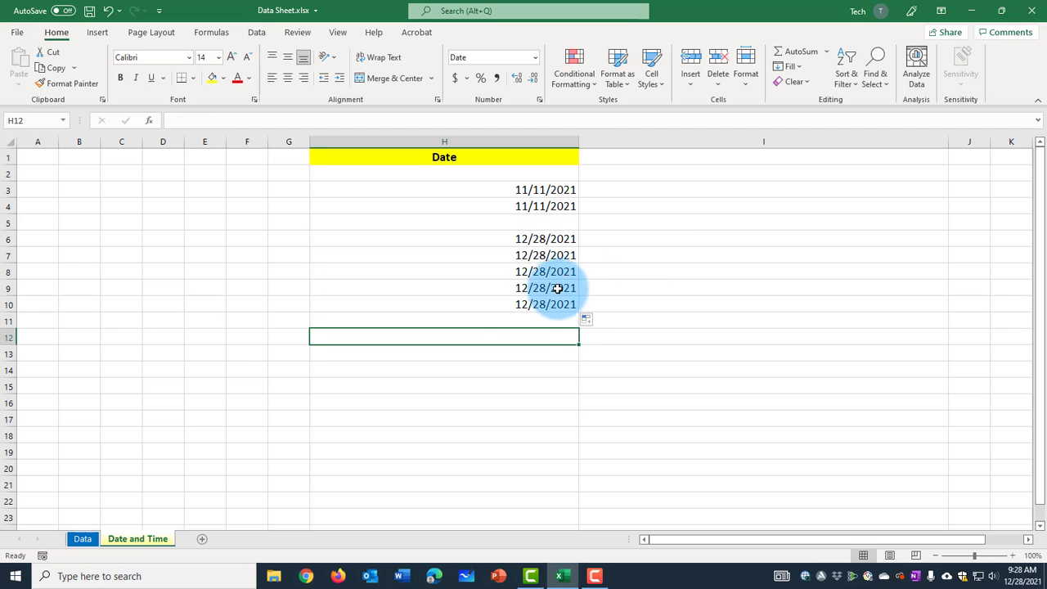
{"action": "left_click", "coordinate": [532, 241]}
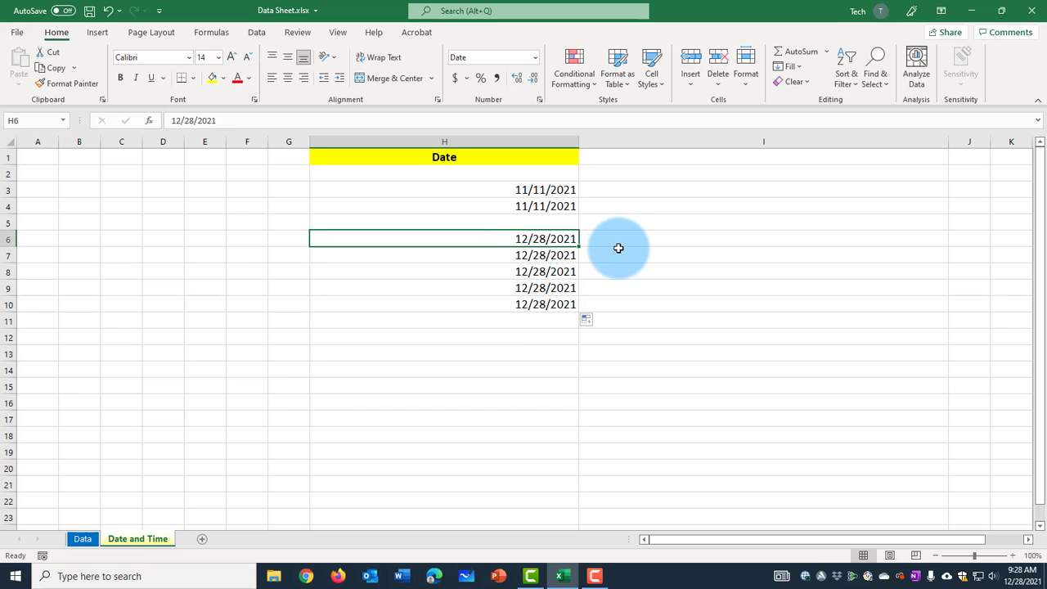
Enter the =TODAY() formula in cell H12 and check it in the cell.
{"action": "left_click", "coordinate": [506, 334]}
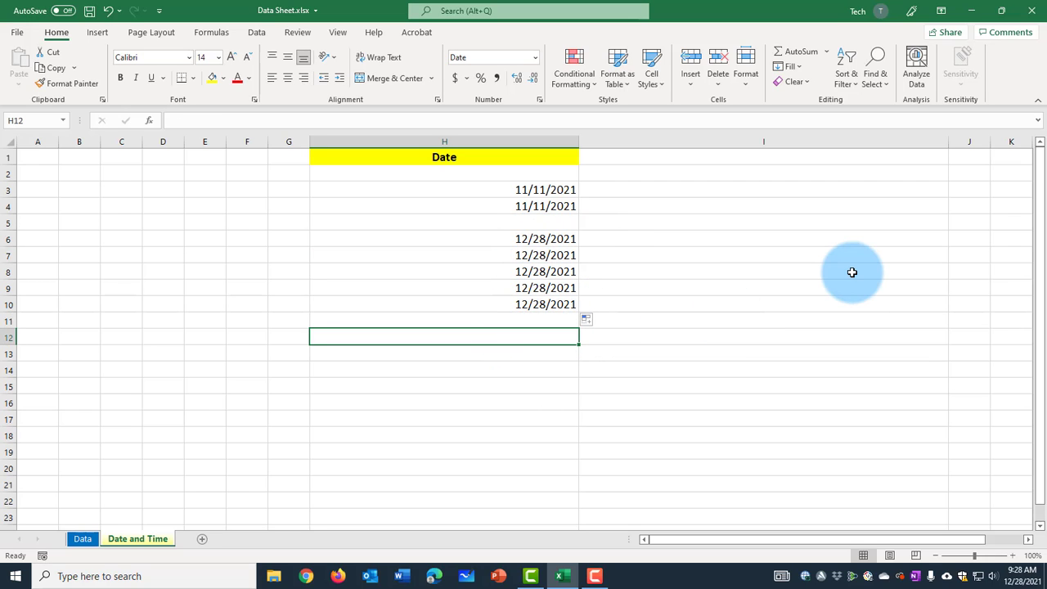
{"action": "type", "text": "="}
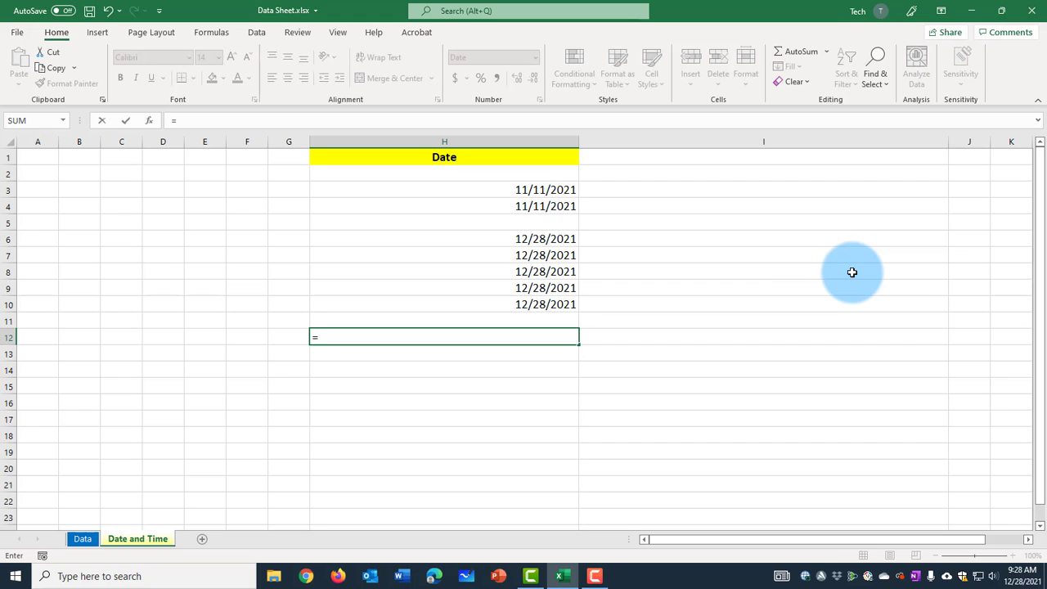
{"action": "type", "text": "today"}
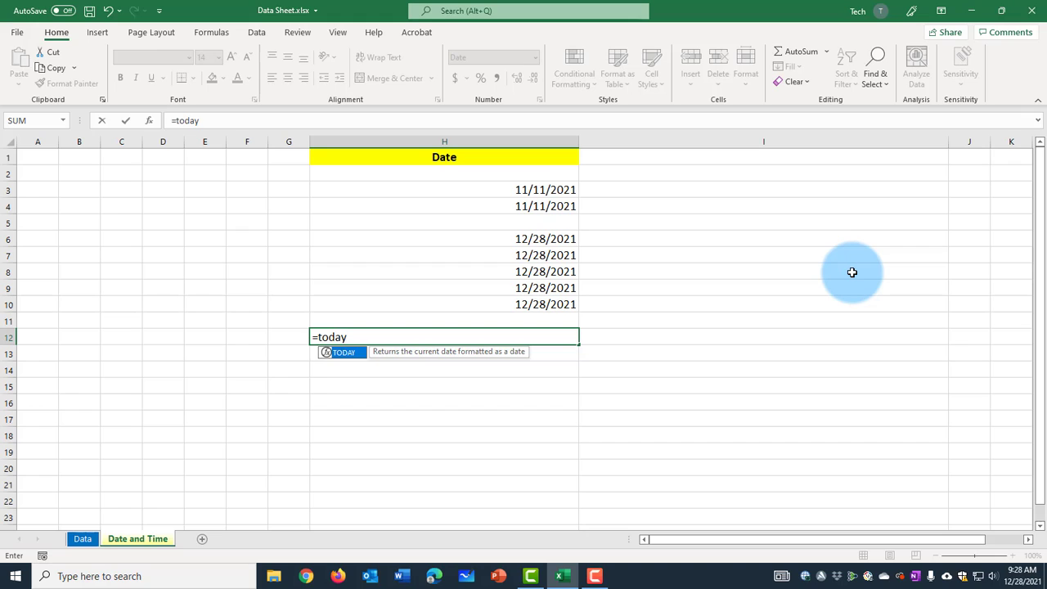
{"action": "type", "text": "("}
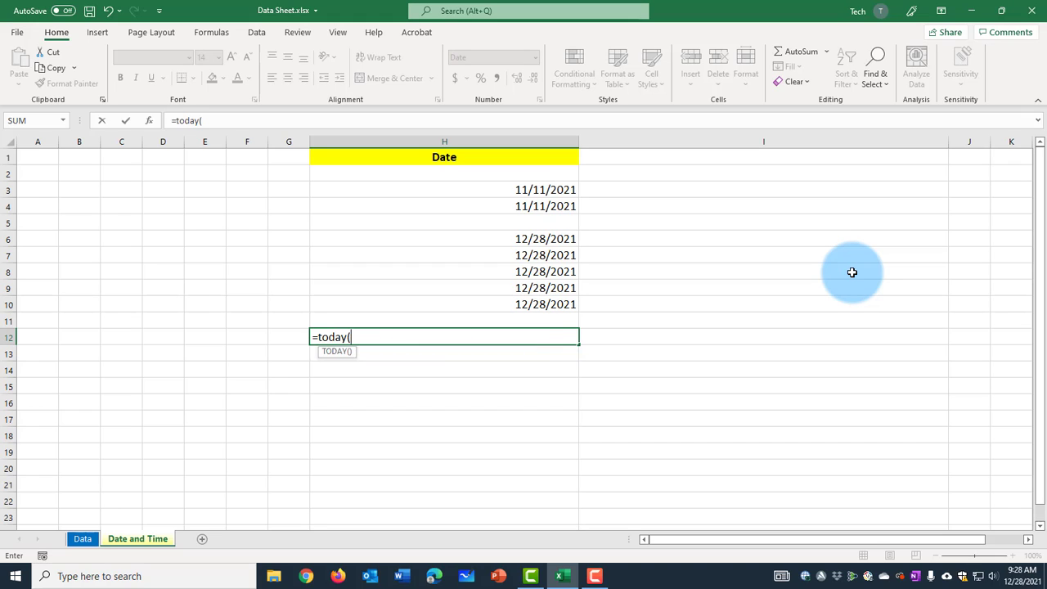
{"action": "key", "text": "Return"}
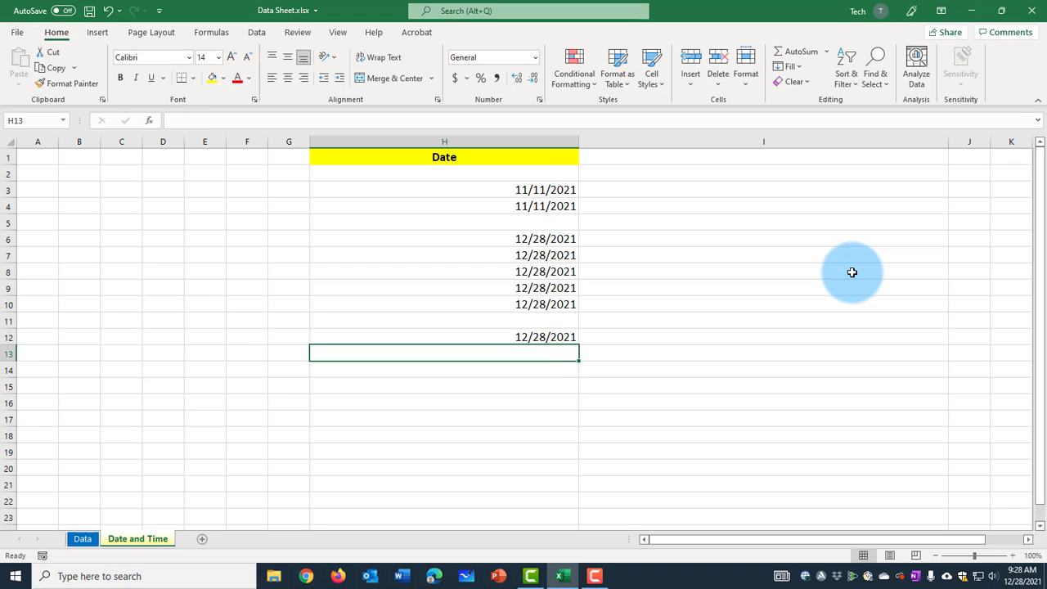
{"action": "left_click", "coordinate": [537, 336]}
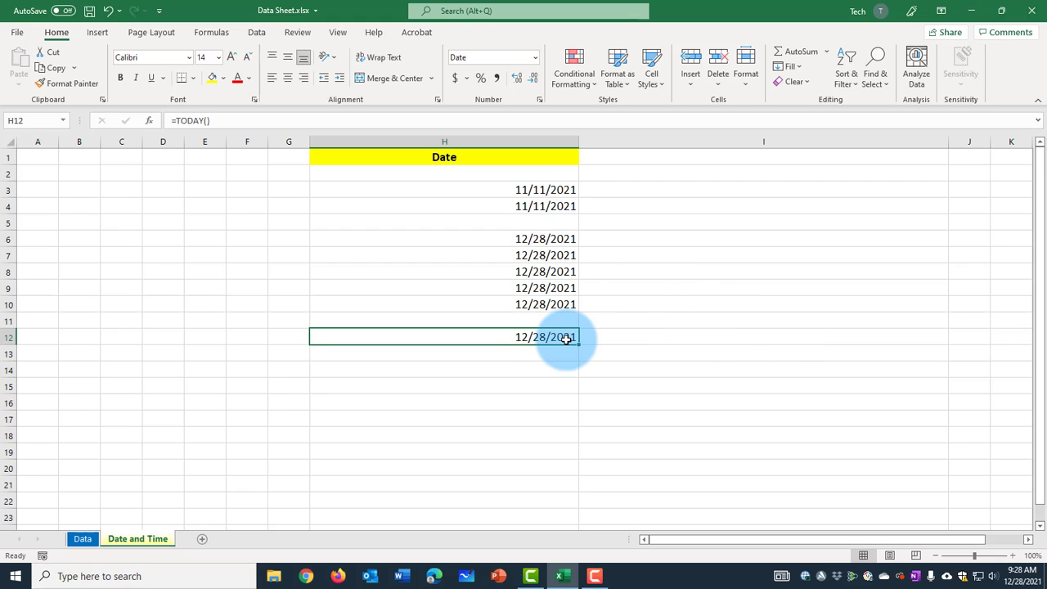
Insert the current time as a static value in cell H14.
{"action": "left_click", "coordinate": [540, 372]}
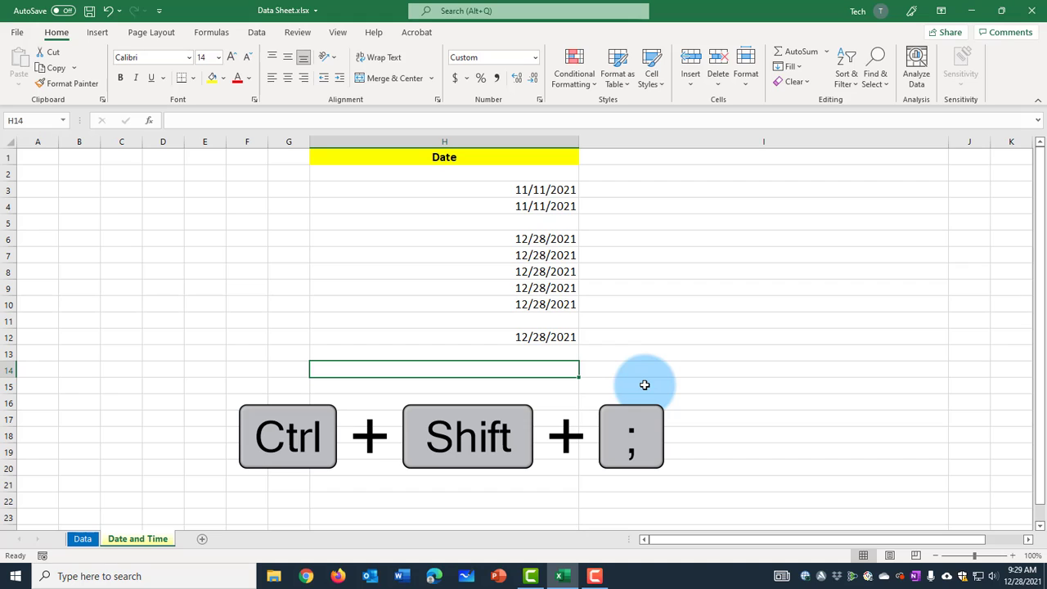
{"action": "key", "text": "ctrl+shift+semicolon"}
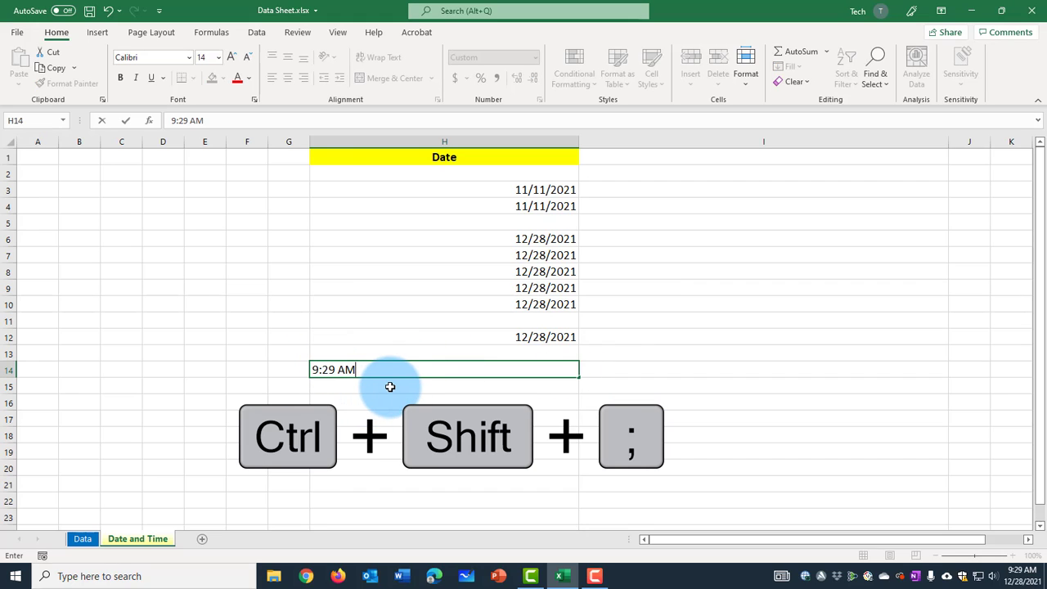
{"action": "key", "text": "ctrl+Return"}
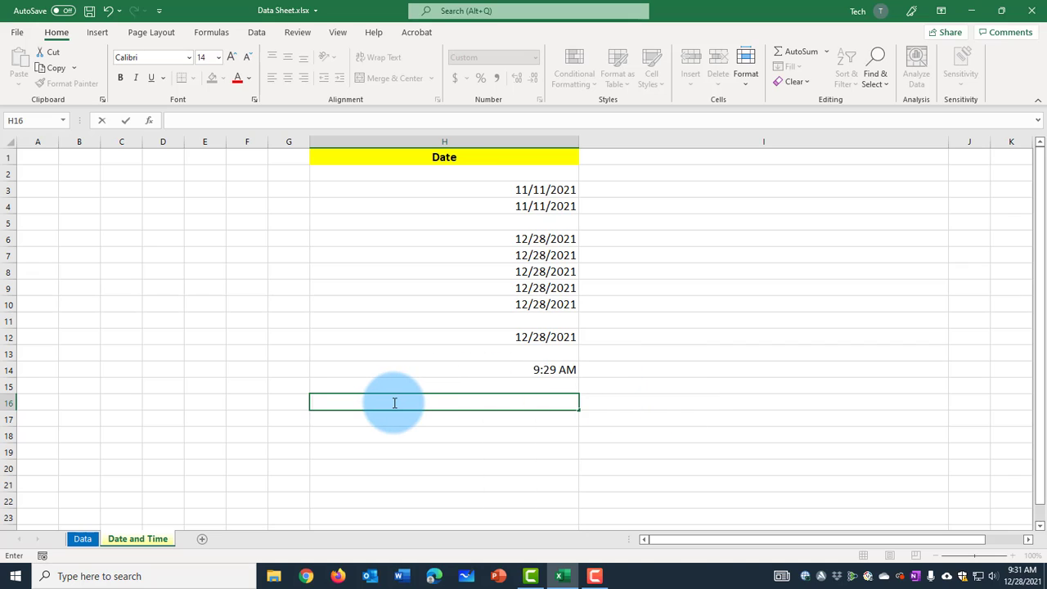
Enter the =NOW() formula in cell H16 and reselect the cell to check it.
{"action": "type", "text": "="}
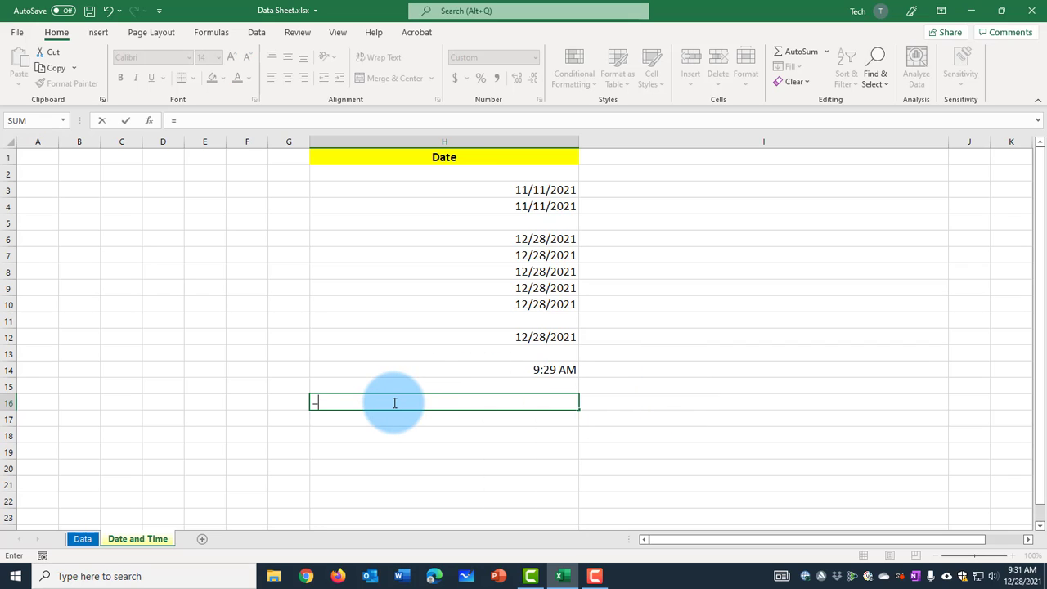
{"action": "type", "text": "now"}
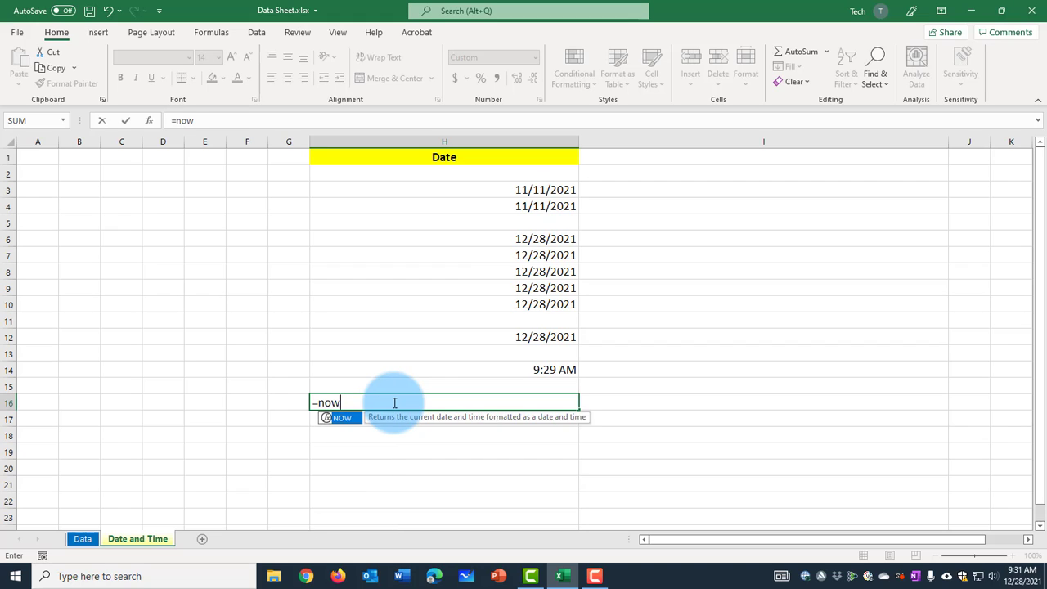
{"action": "type", "text": "("}
{"action": "key", "text": "Return"}
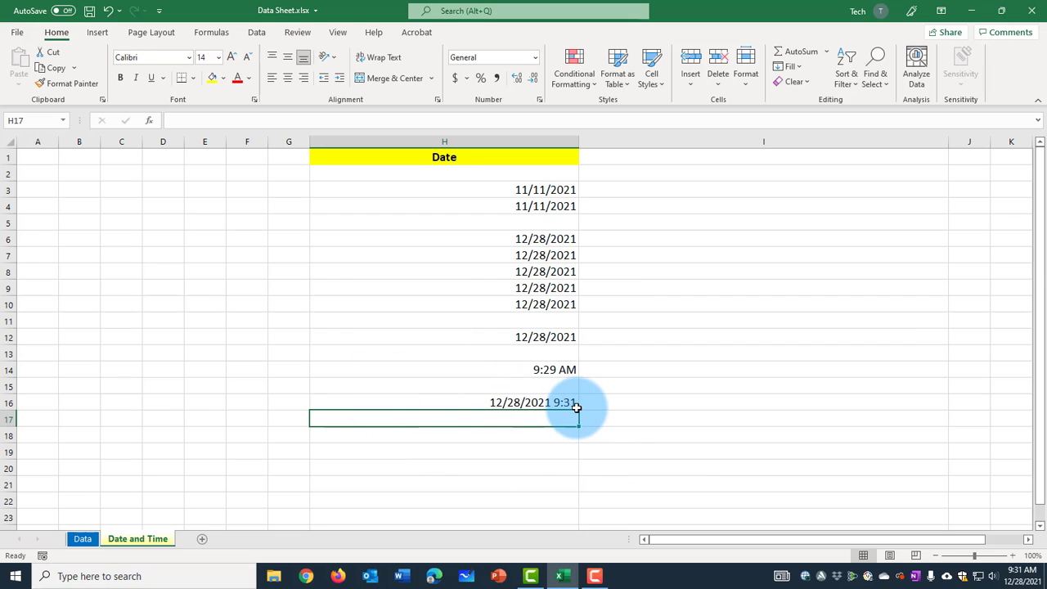
{"action": "key", "text": "Down"}
{"action": "key", "text": "Down"}
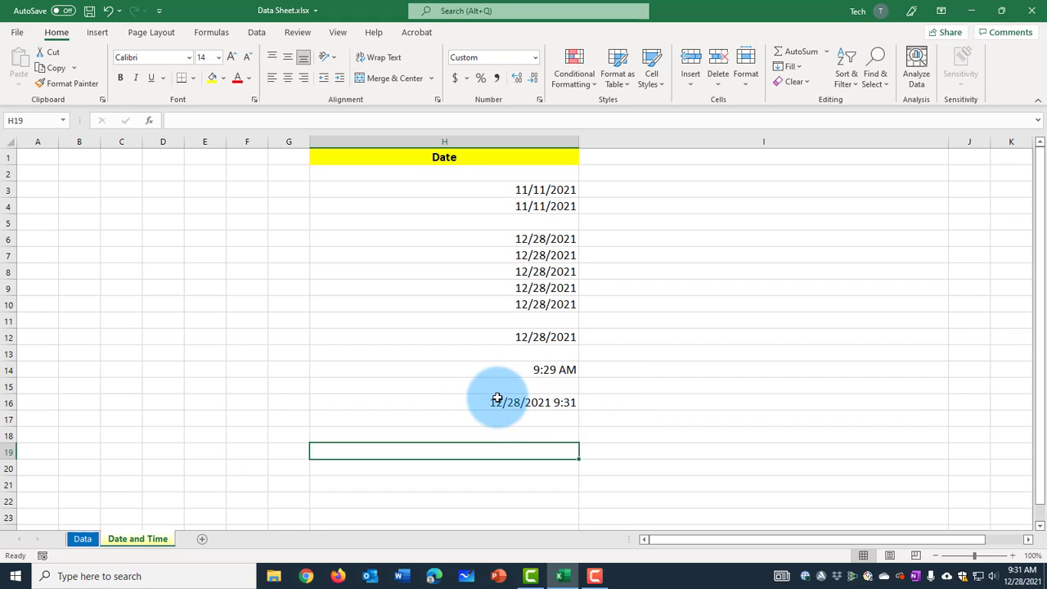
{"action": "left_click", "coordinate": [566, 407]}
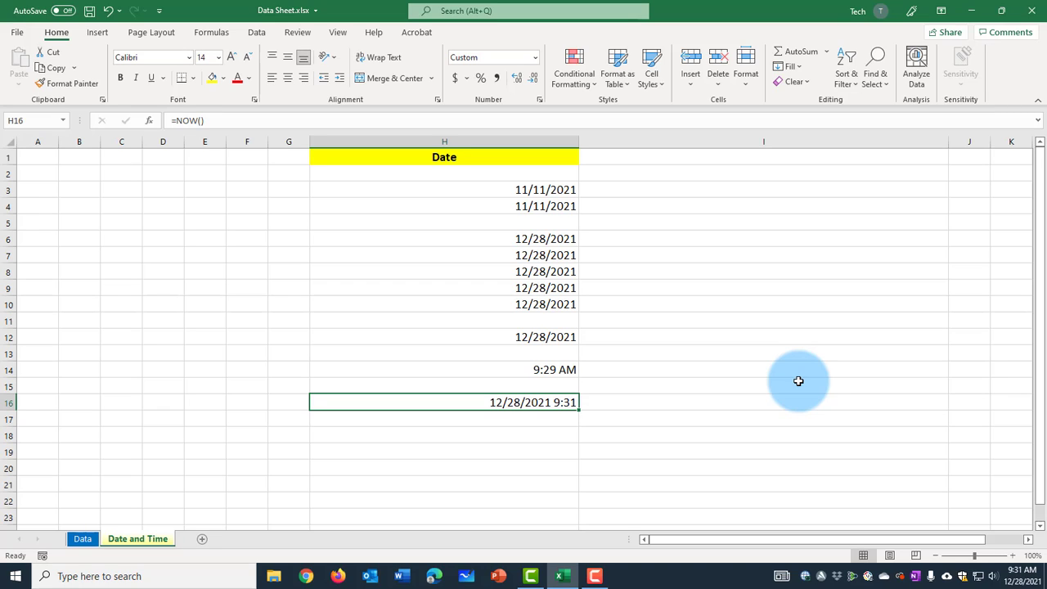